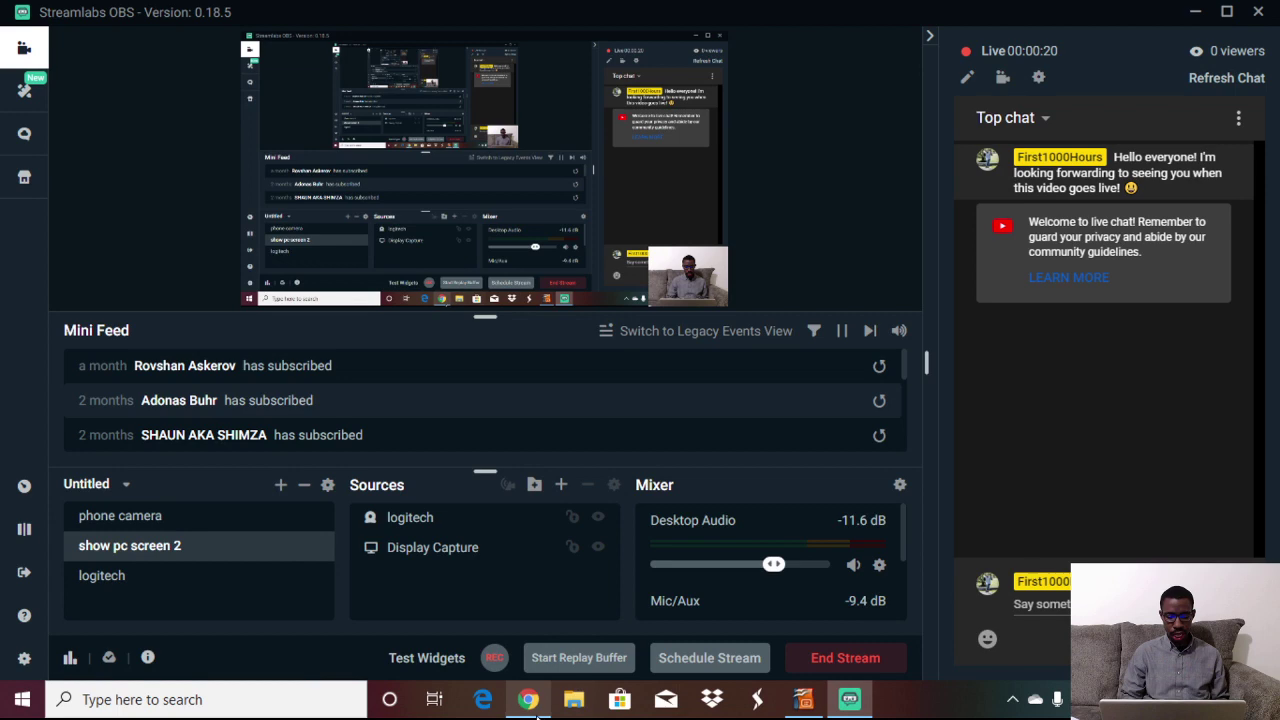
# Bring Chrome with the First1000Hours YouTube channel to the front while the OBS stream keeps running
pyautogui.click(528, 699)
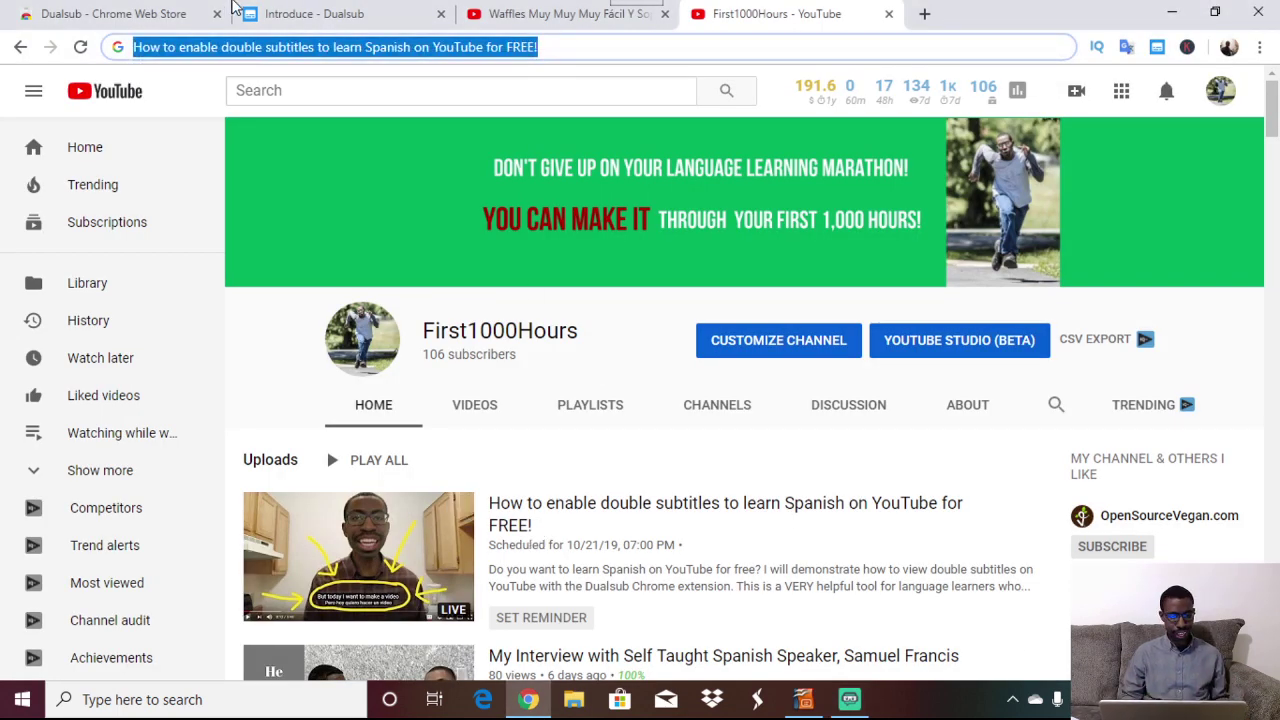
# Switch to the Dualsub Chrome Web Store tab and read its two-language subtitle description
pyautogui.click(116, 14)
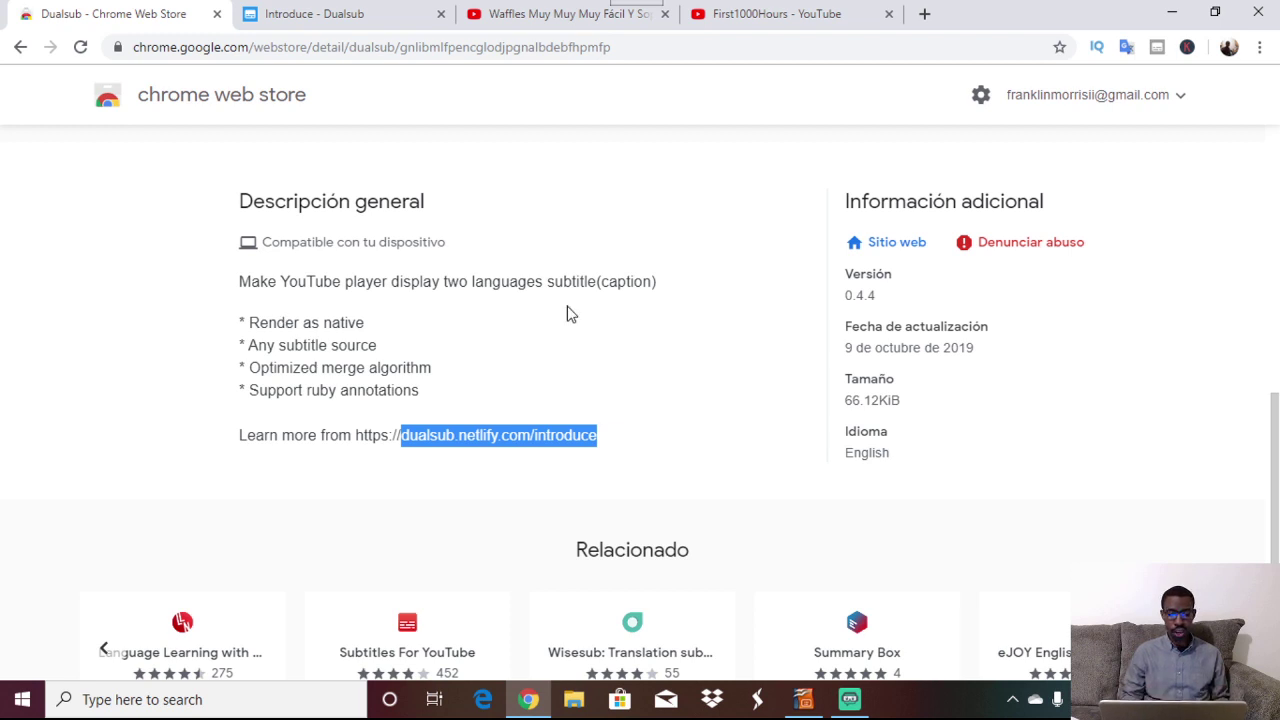
pyautogui.scroll(1, 428, 236)
pyautogui.scroll(8, 428, 236)
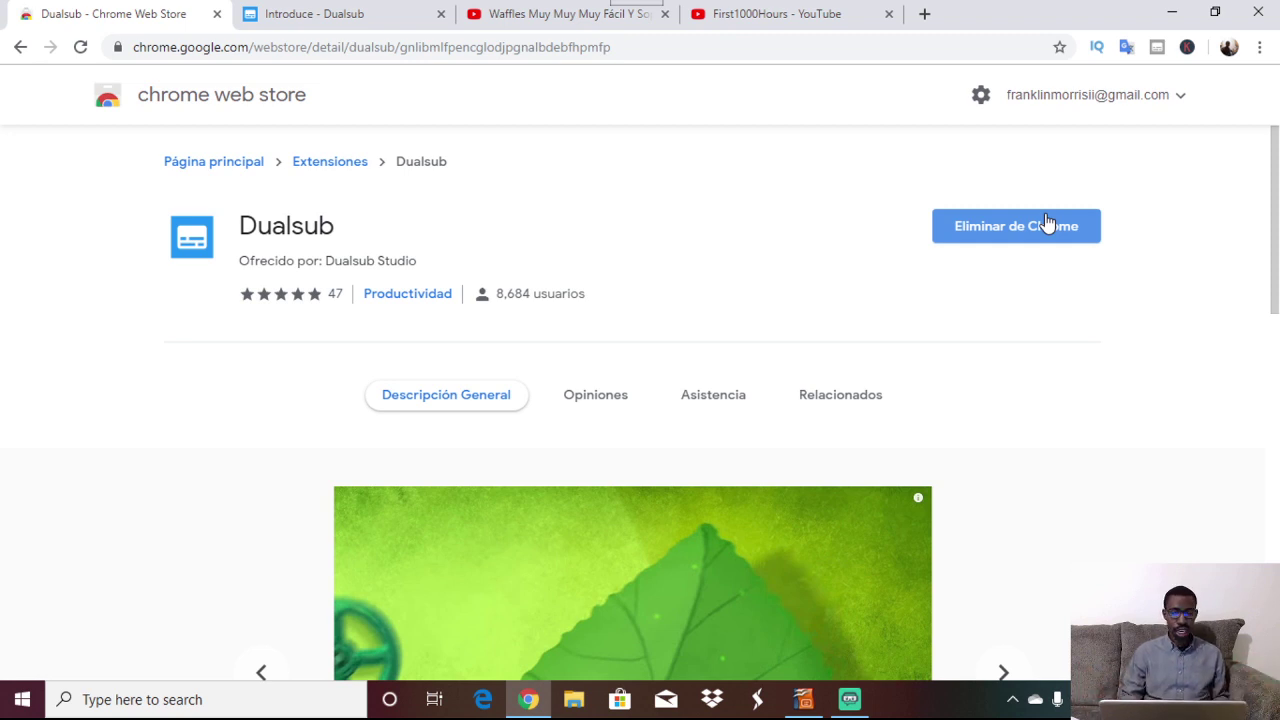
# Read the Usage section of the 'Introduce - Dualsub' docs about switching to YouTube New Look
pyautogui.click(322, 16)
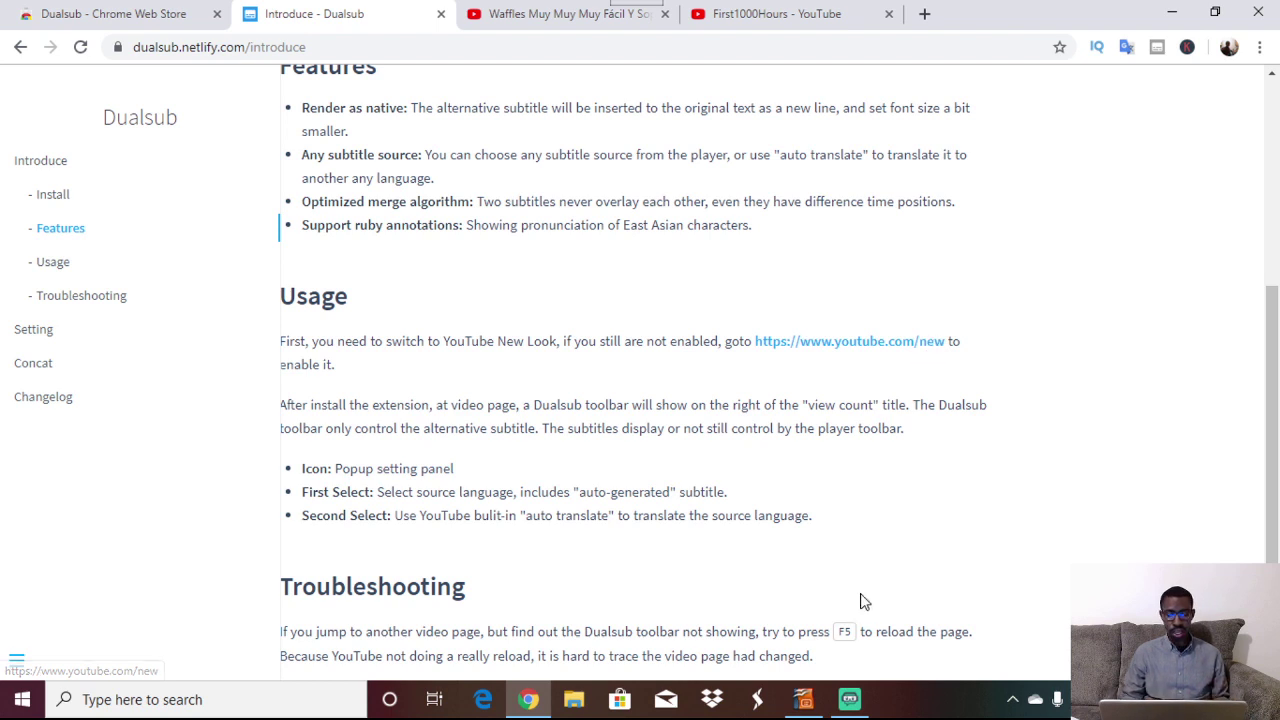
pyautogui.click(447, 50)
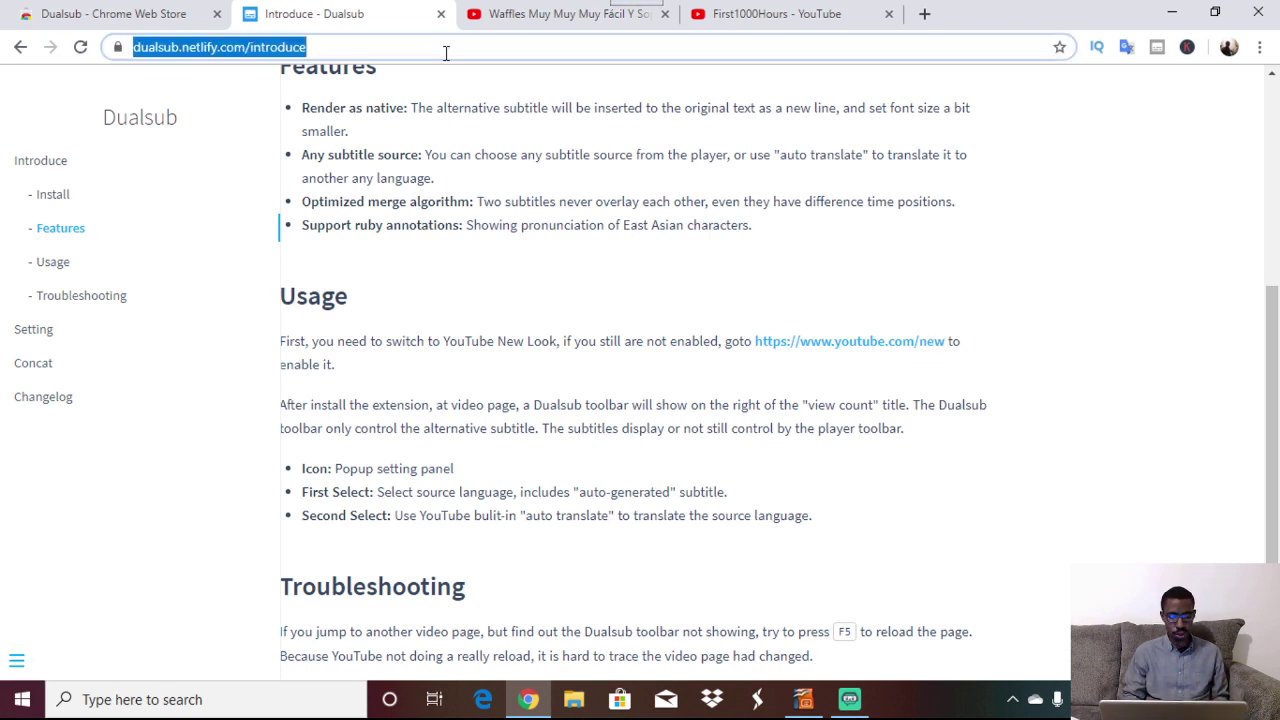
# Go to youtube.com/new, YouTube's experimental new features page
pyautogui.write('YOUTU')
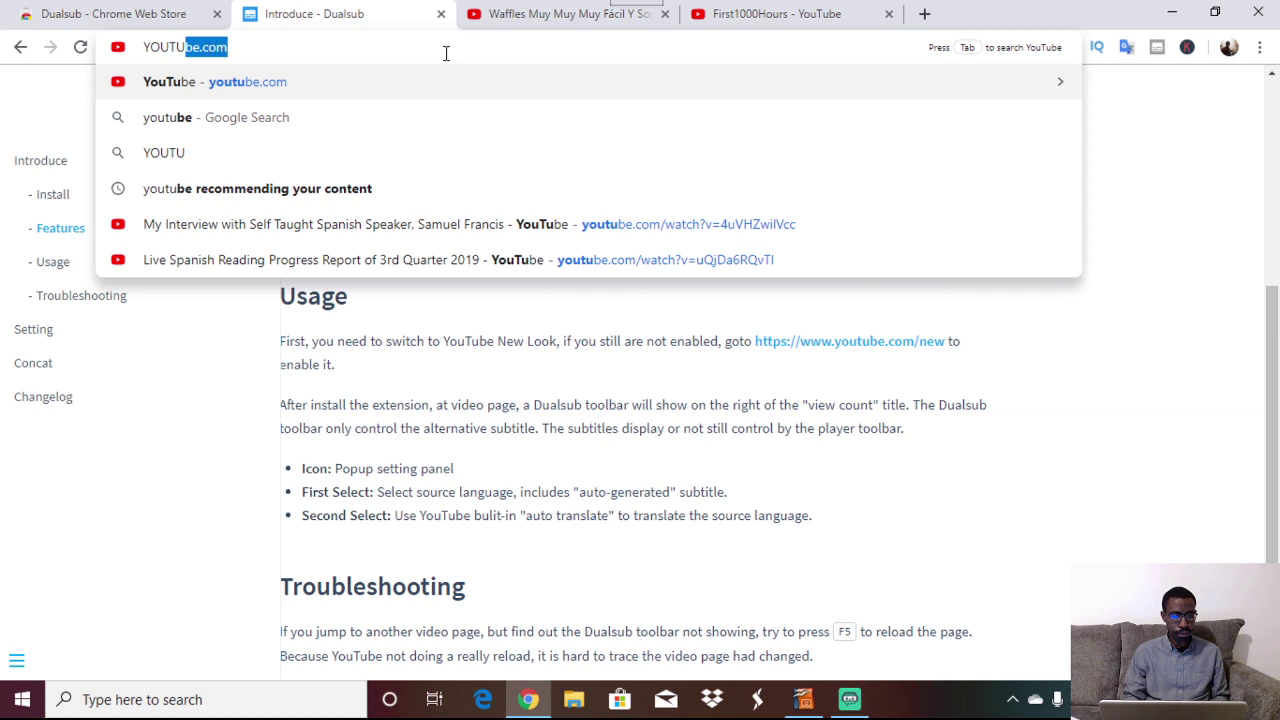
pyautogui.write('be')
pyautogui.press('BackSpace')
pyautogui.write('be')
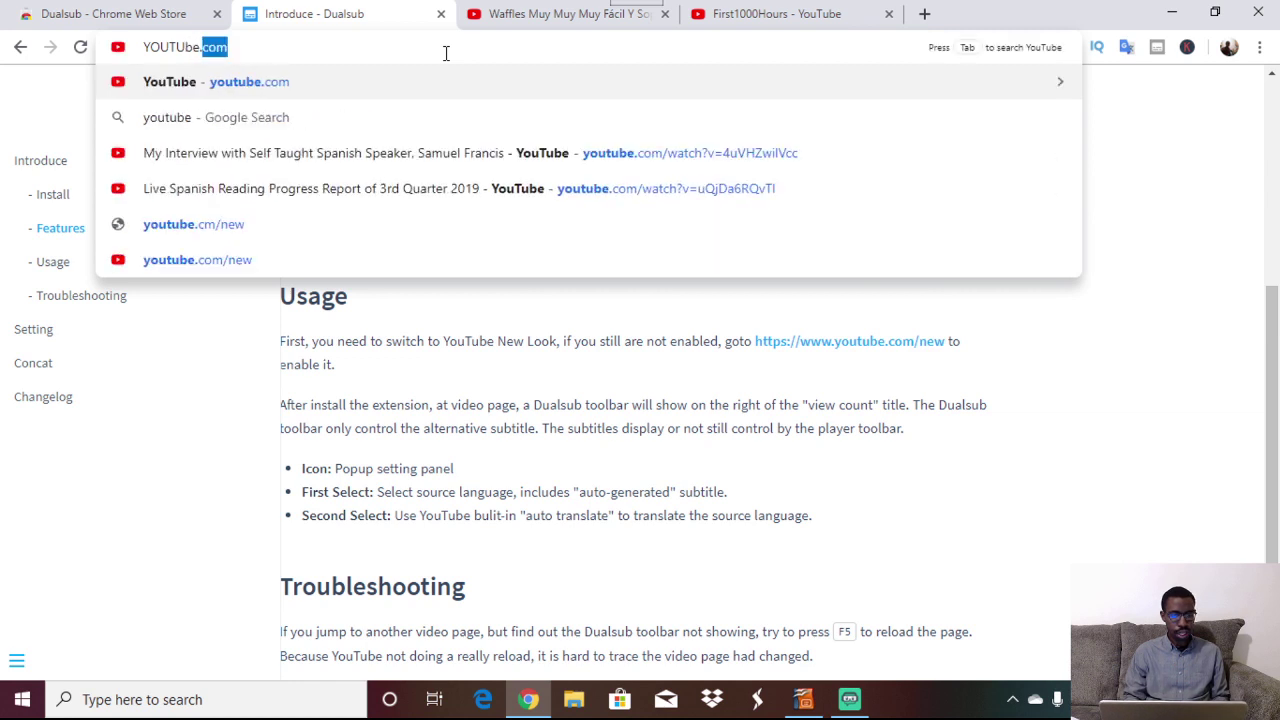
pyautogui.write('.com/new')
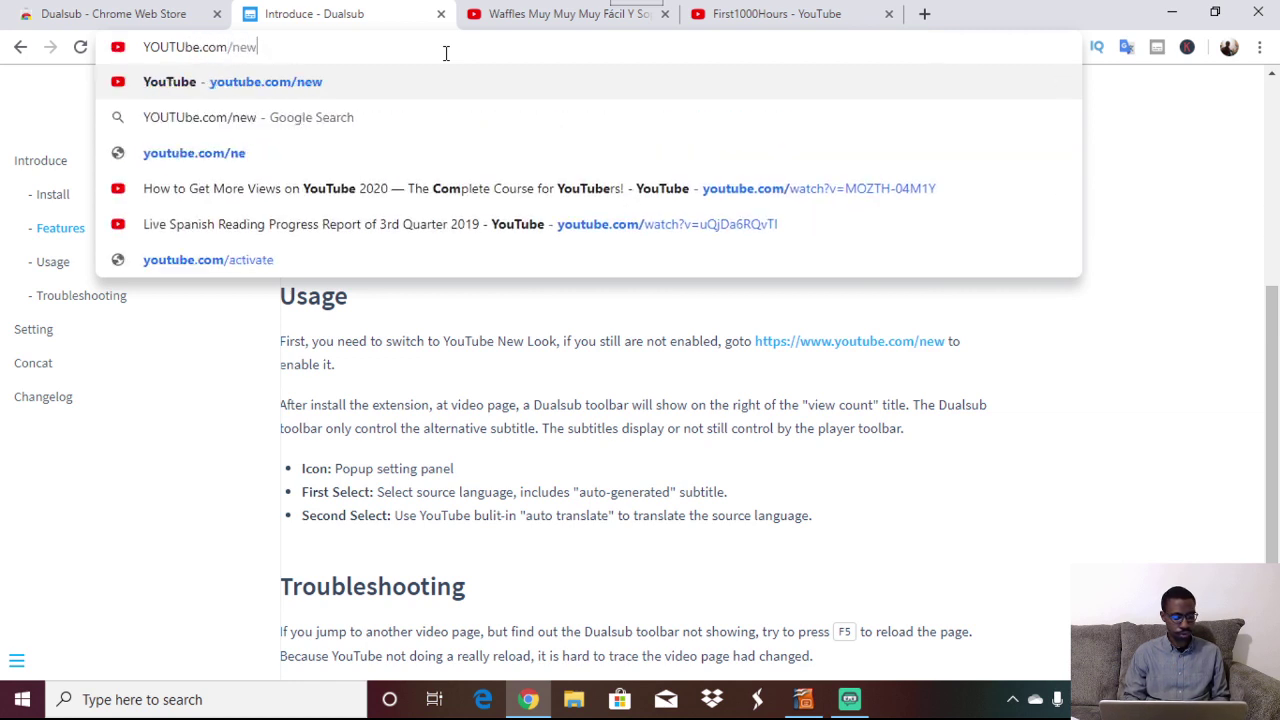
pyautogui.press('Return')
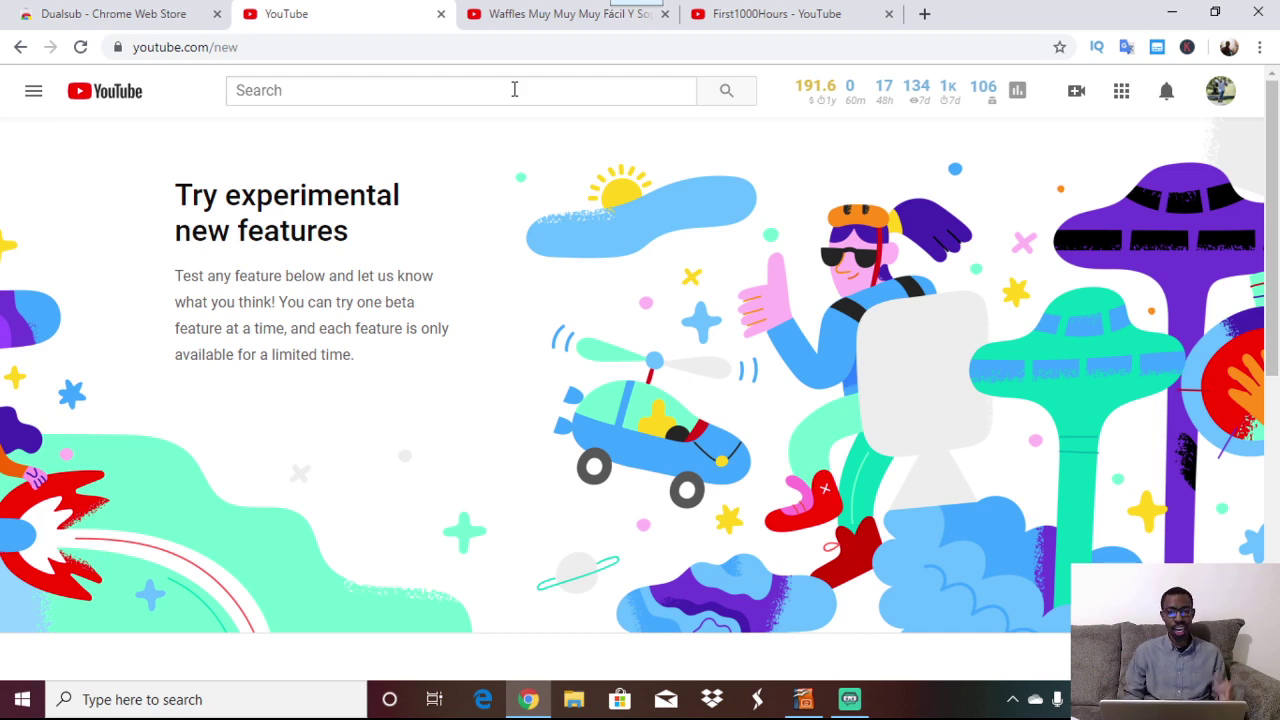
# Briefly check Streamlabs OBS, minimize it, and return to YouTube's search box
pyautogui.click(849, 699)
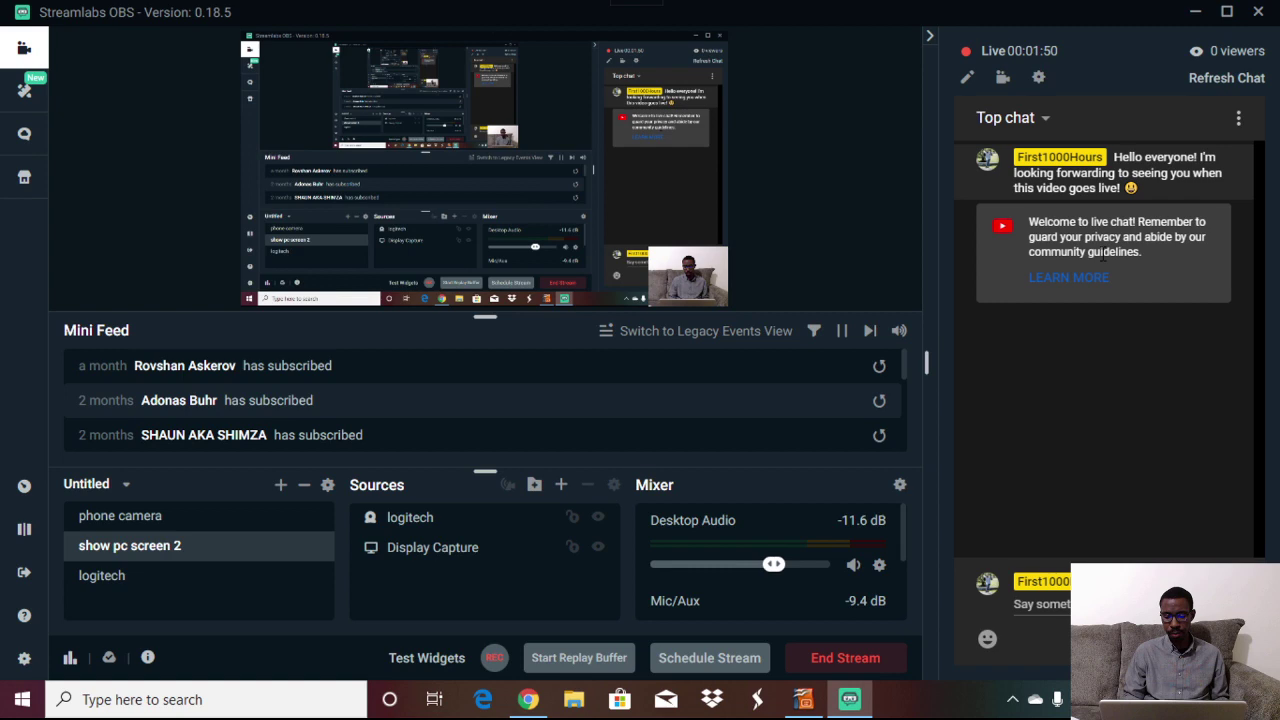
pyautogui.click(1195, 13)
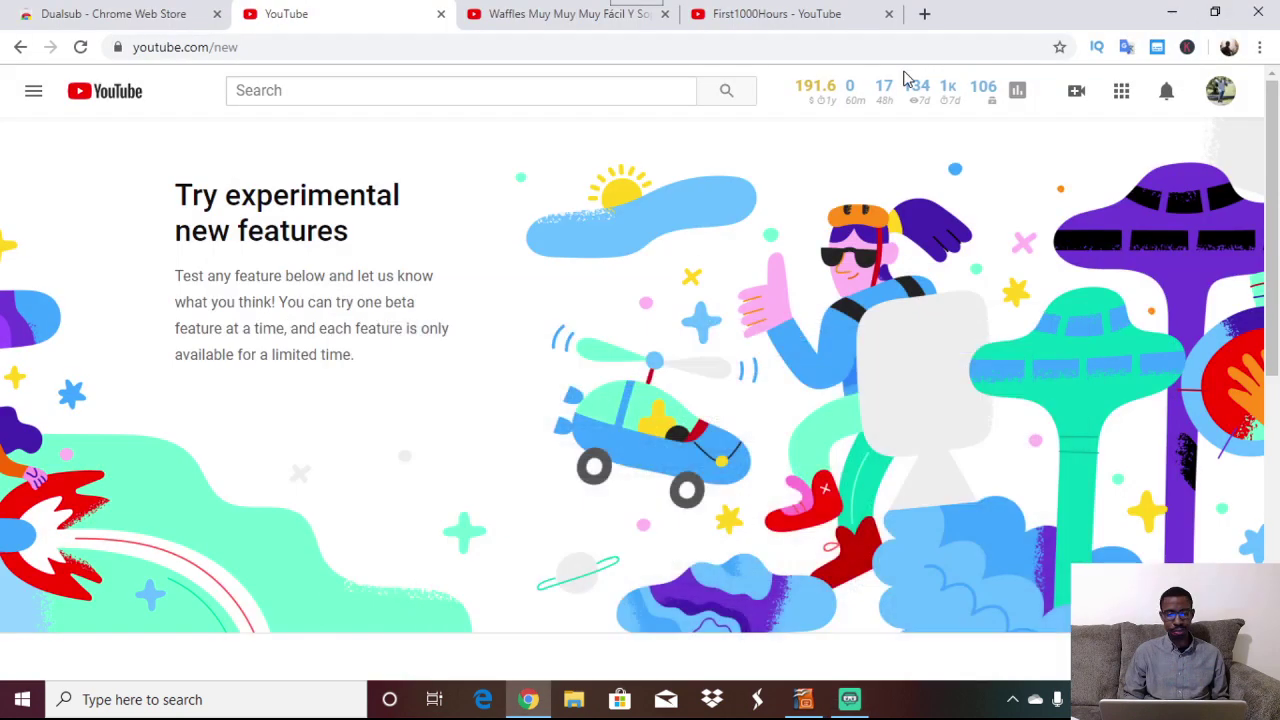
pyautogui.click(438, 88)
# Search 'muy muy opensourcevegan.com waffles' and play the Easy Vegan Waffles video from the start
pyautogui.write('my')
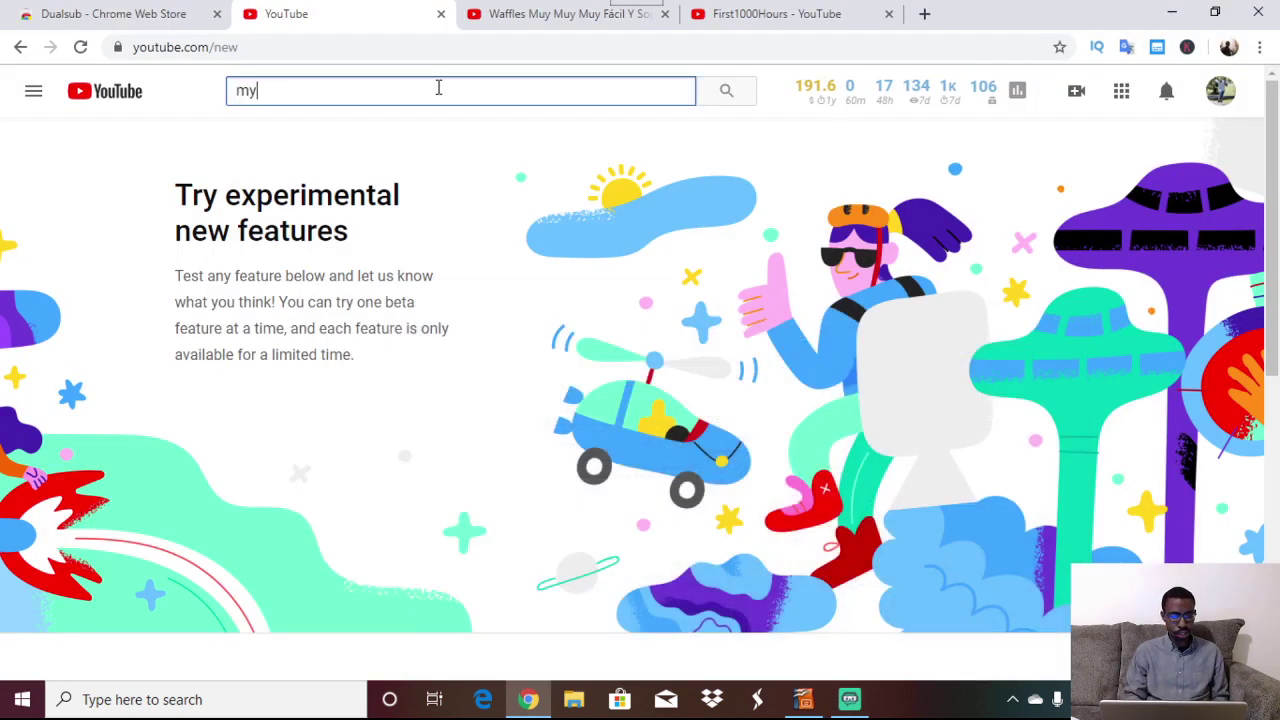
pyautogui.press('BackSpace')
pyautogui.write('uy ')
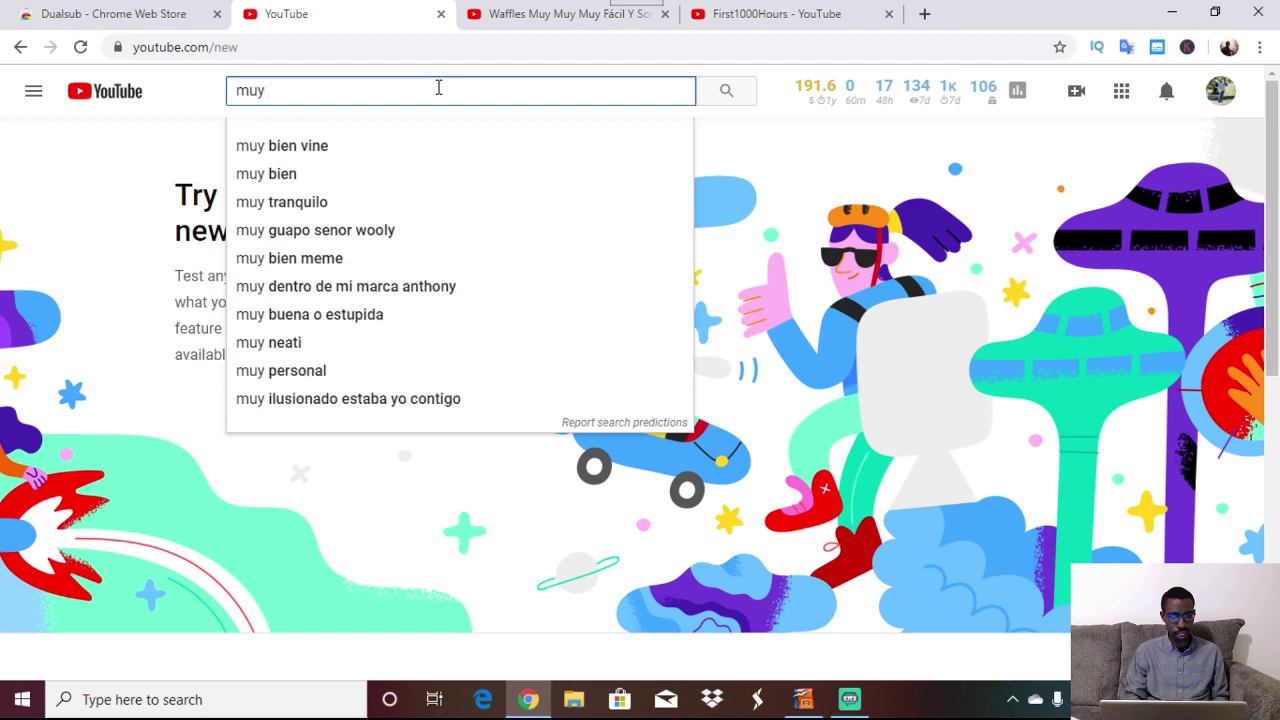
pyautogui.write('muy muy')
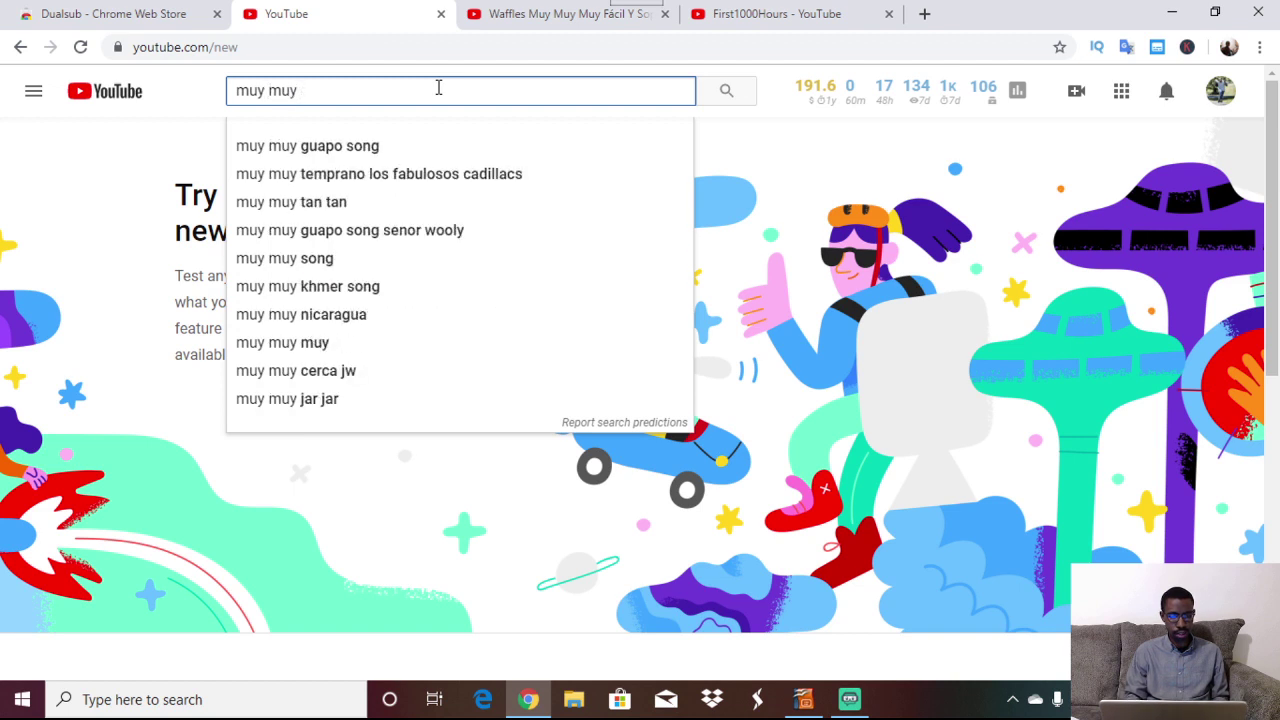
pyautogui.write('opensourcevegan.')
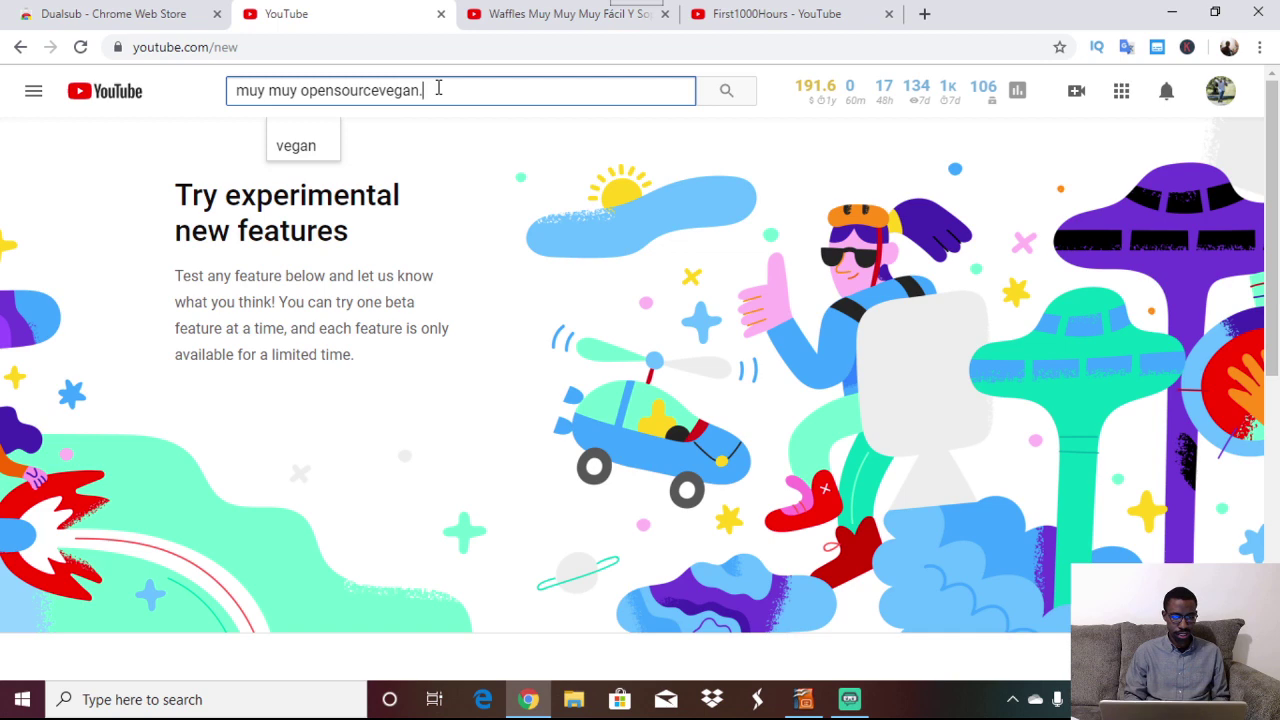
pyautogui.write('com waffles')
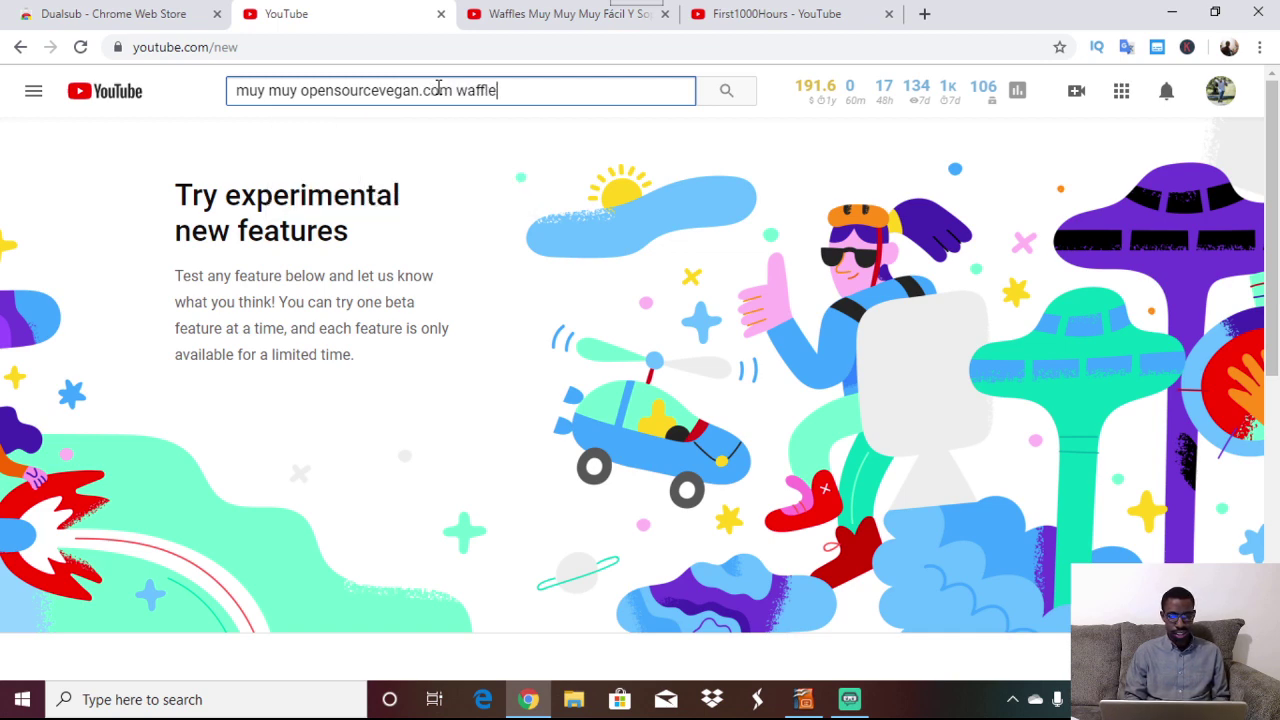
pyautogui.press('Return')
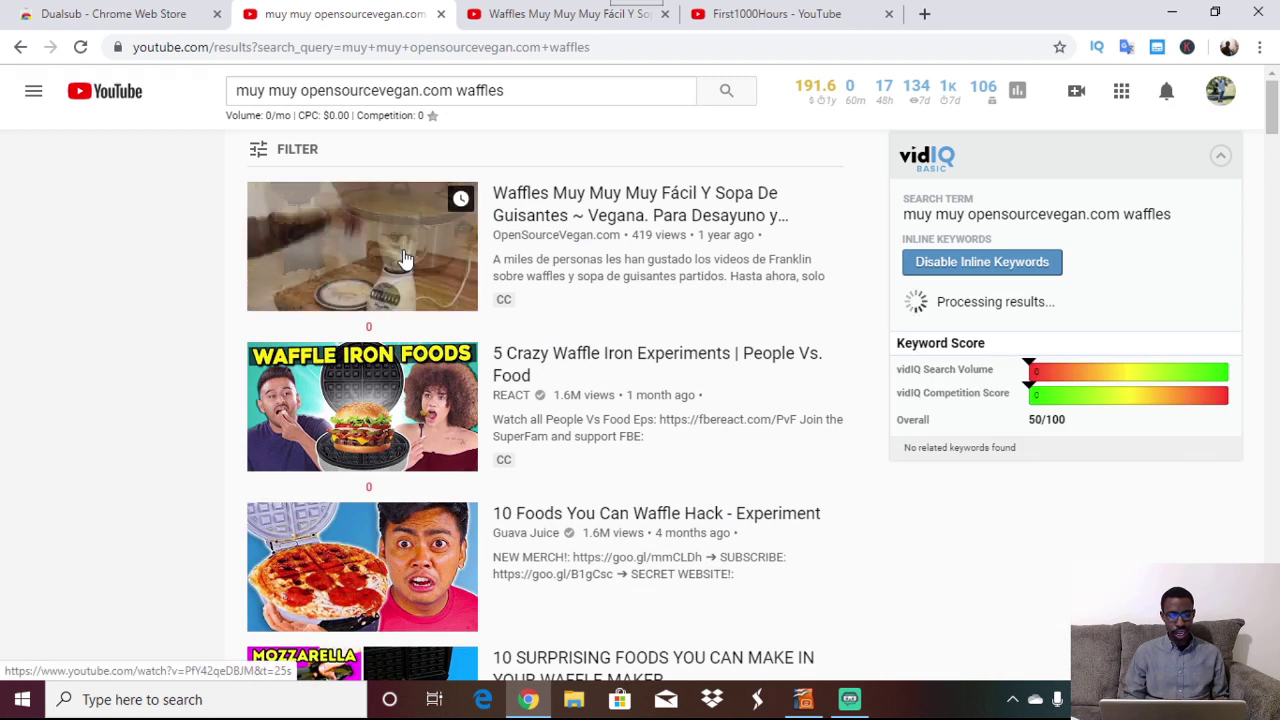
pyautogui.click(381, 258)
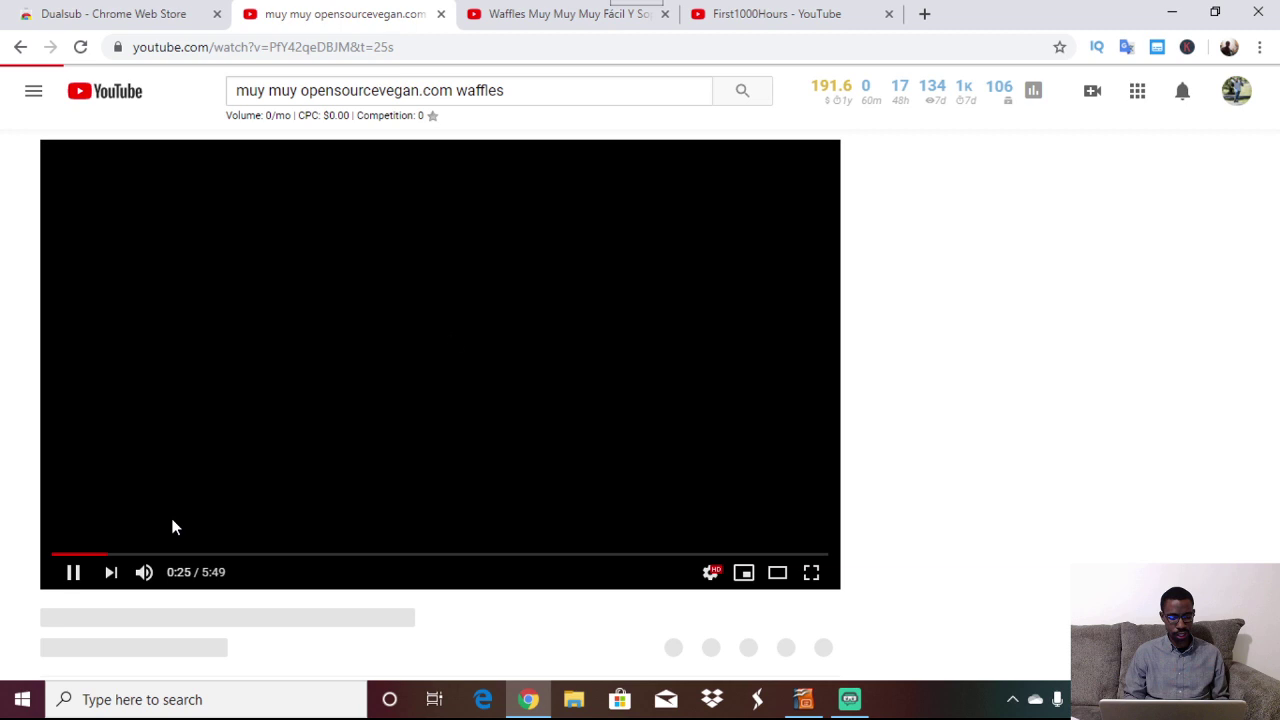
pyautogui.click(57, 556)
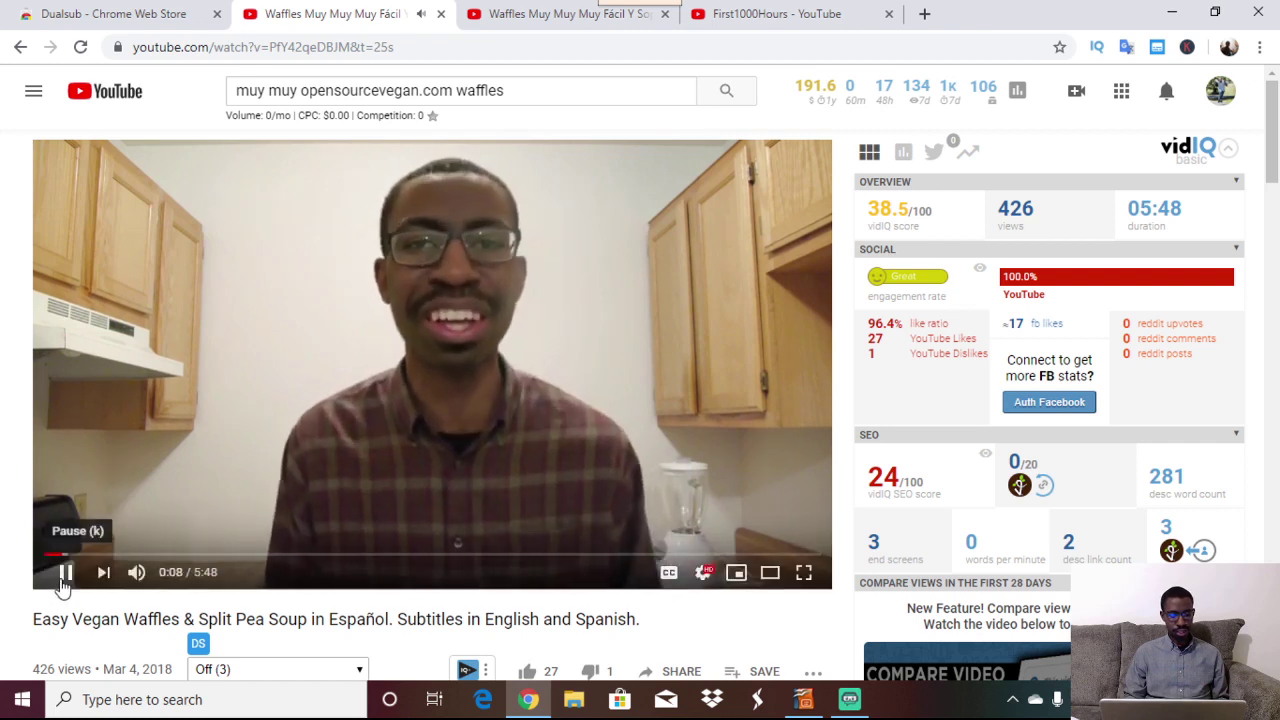
# Enable the English captions, pause at 0:14, and scroll down to Dualsub's subtitle dropdowns
pyautogui.click(63, 578)
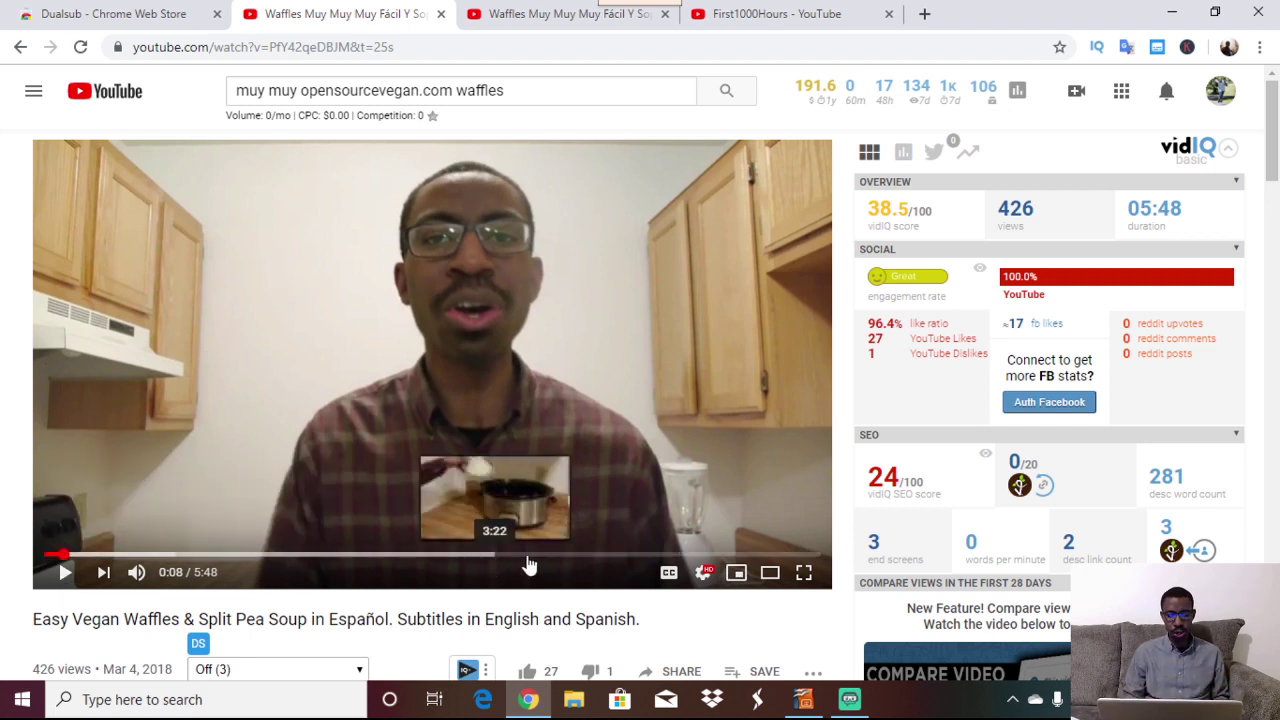
pyautogui.click(669, 573)
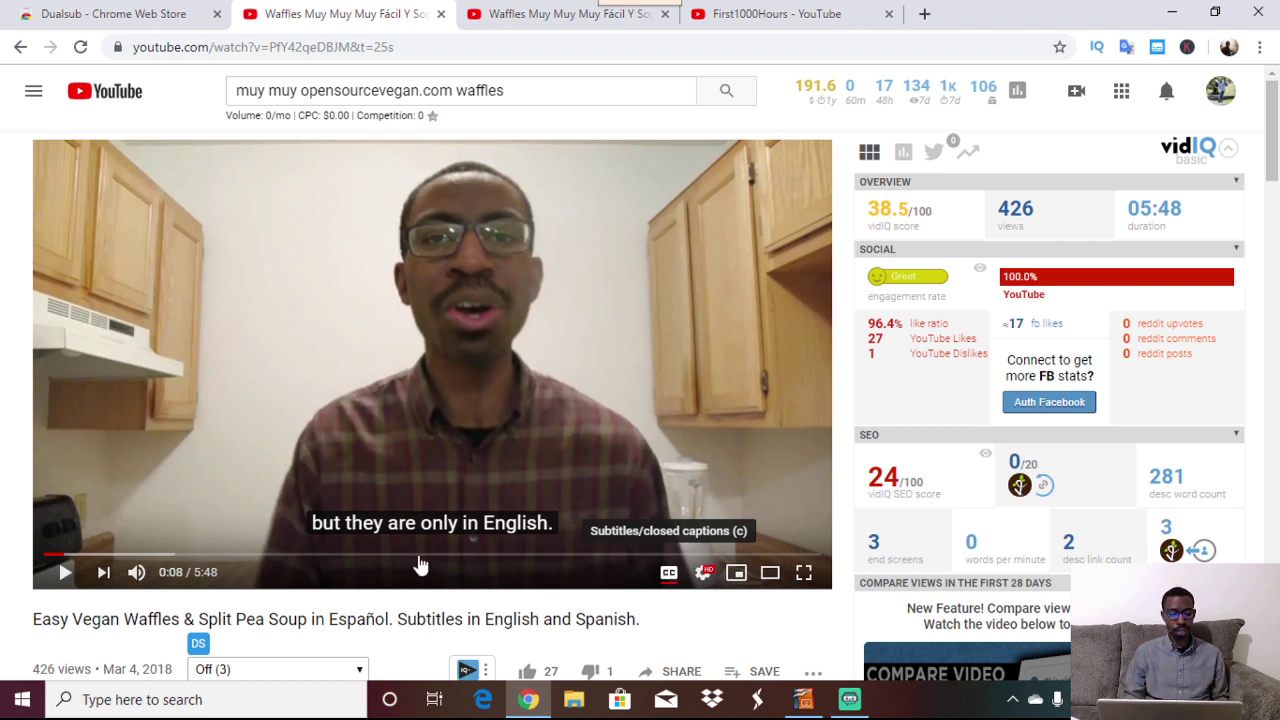
pyautogui.click(63, 578)
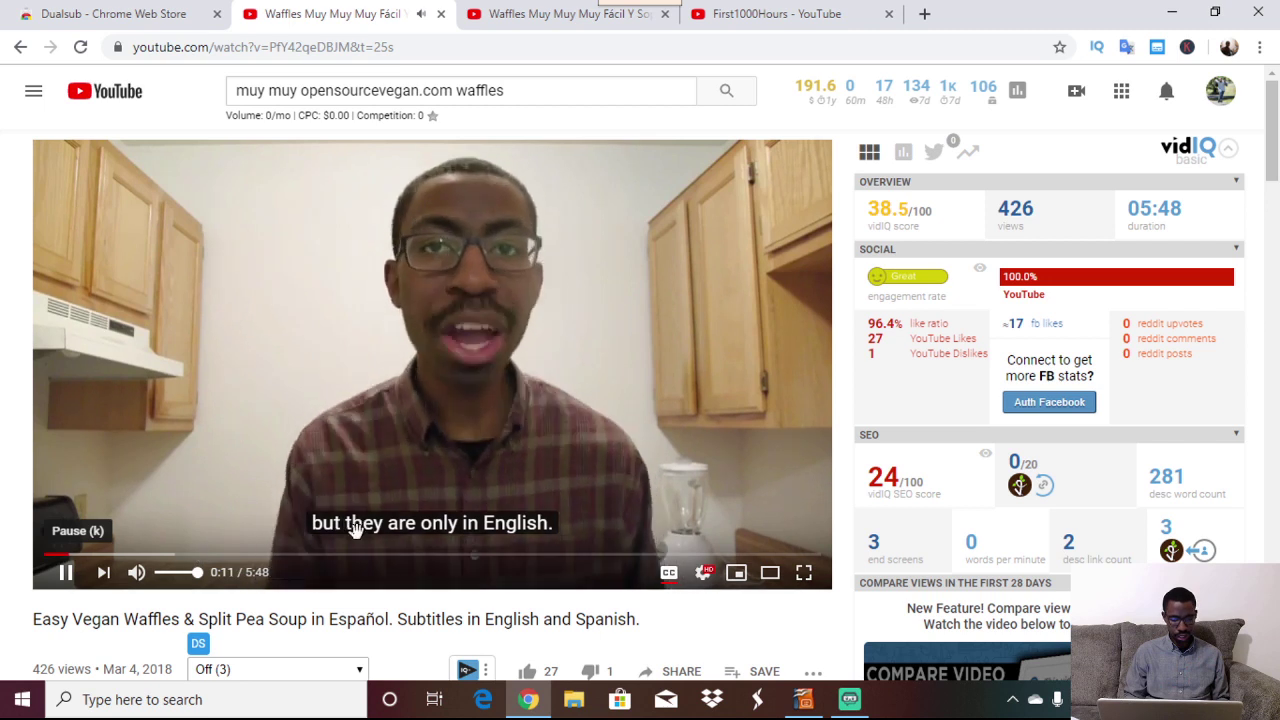
pyautogui.click(67, 575)
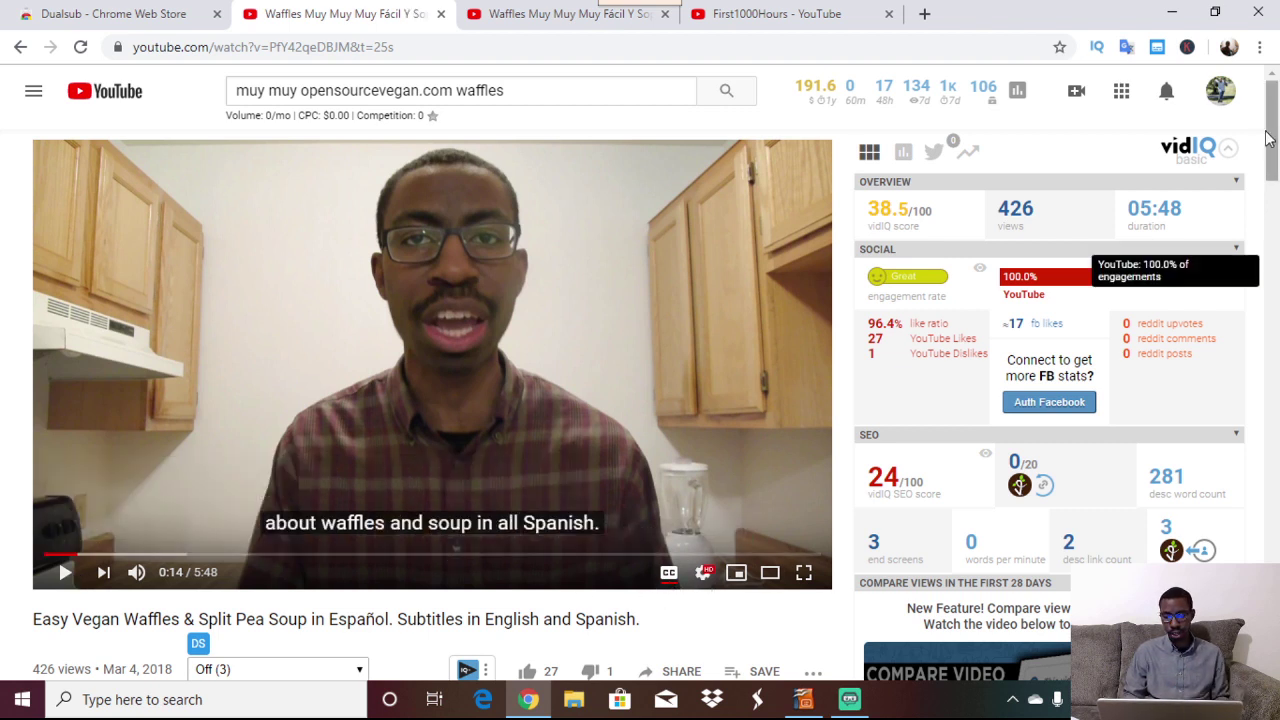
pyautogui.moveTo(1270, 152); pyautogui.dragTo(1272, 165)
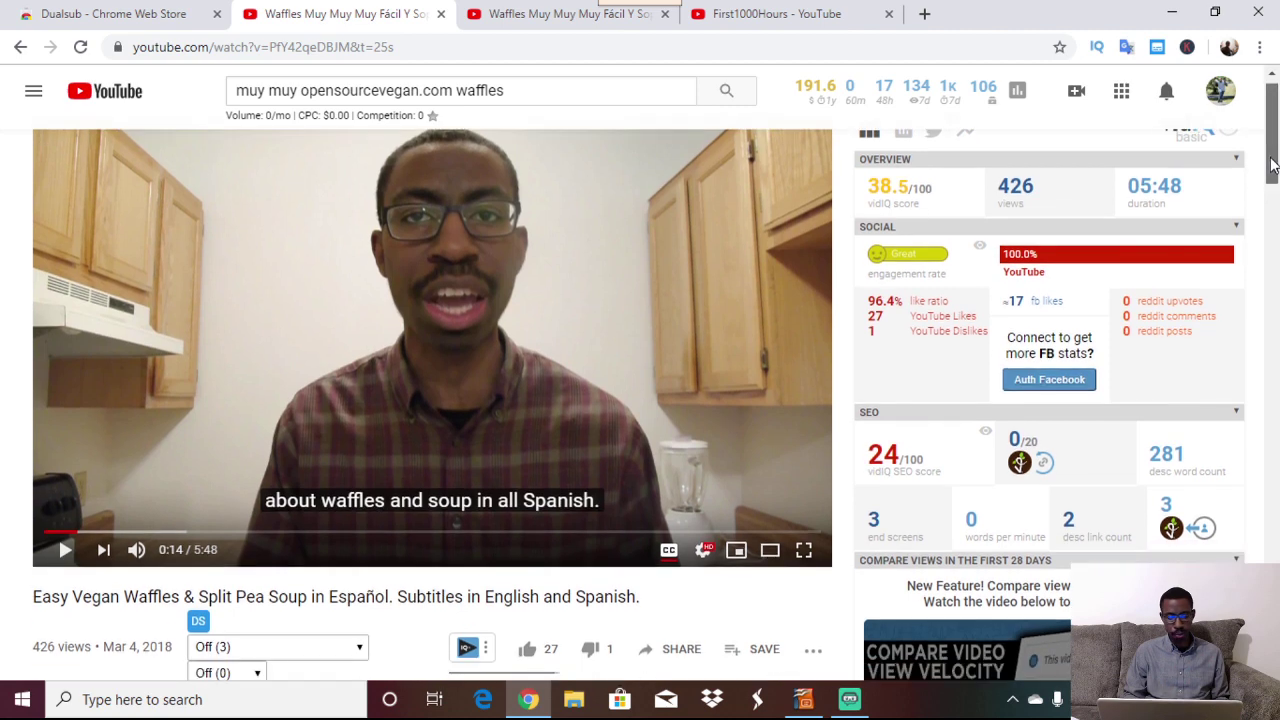
pyautogui.scroll(-1, 1272, 165)
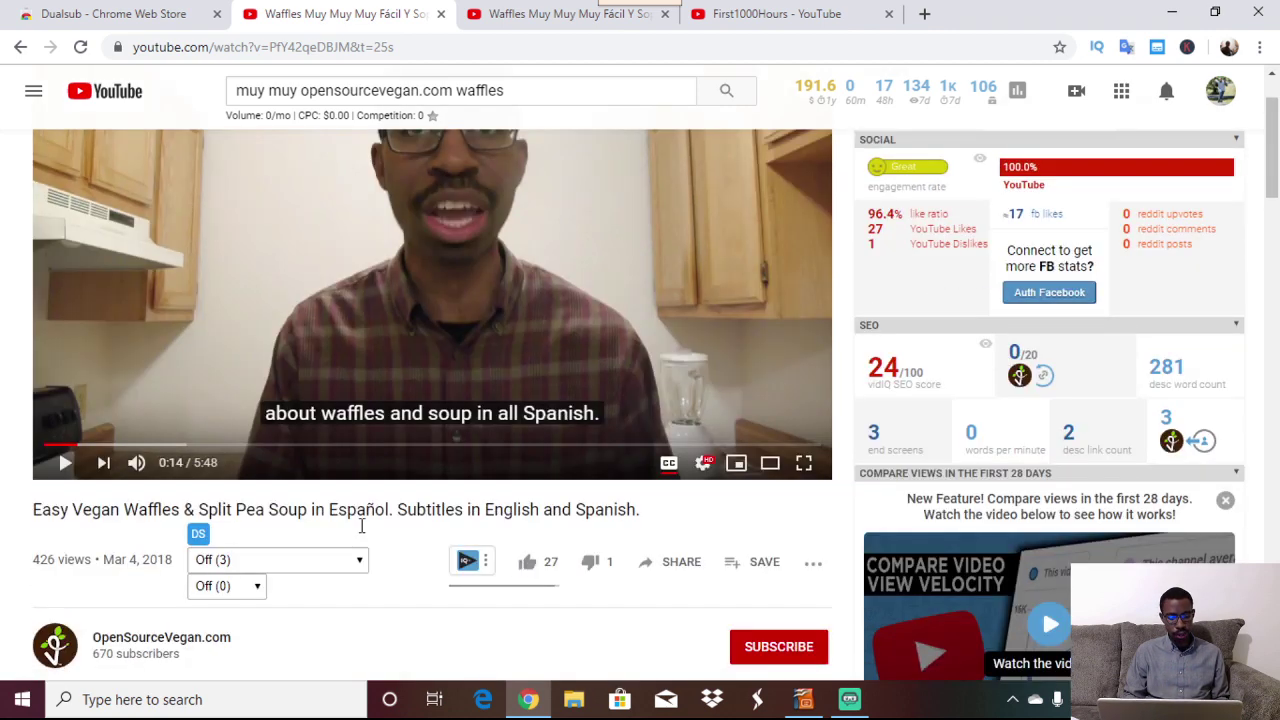
# Choose English in the first Dualsub dropdown and Spanish in the second
pyautogui.click(225, 563)
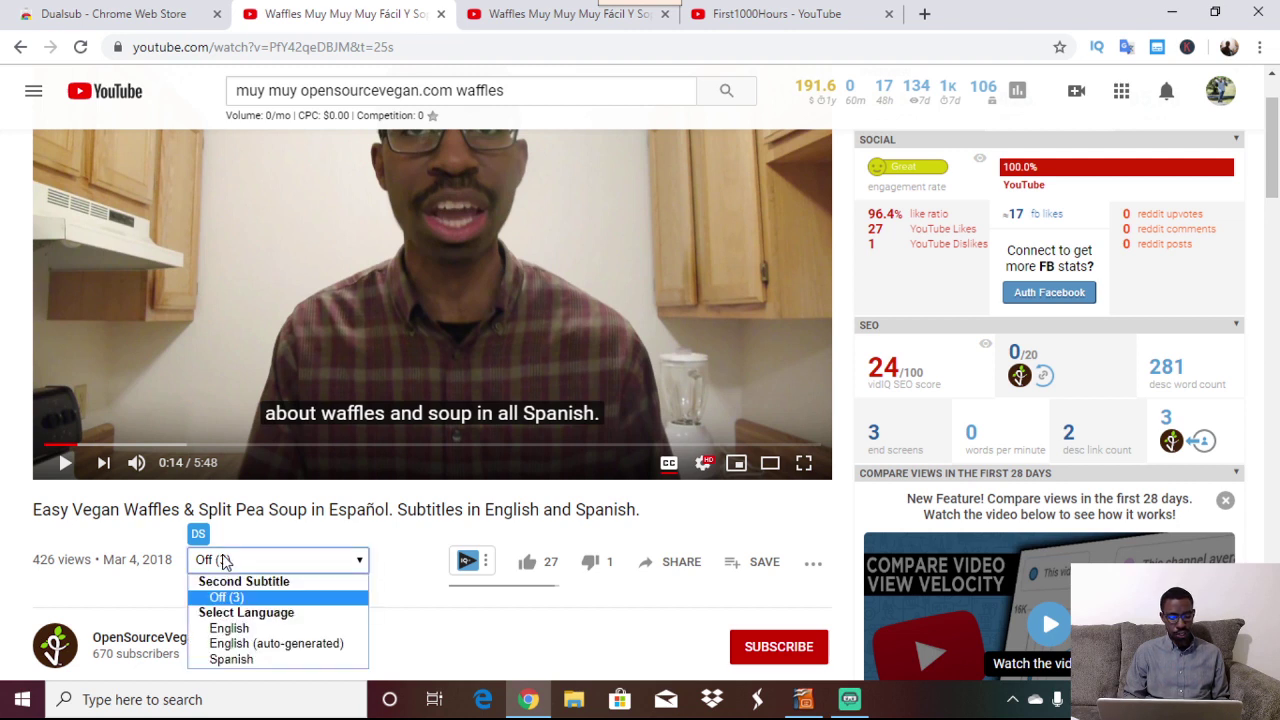
pyautogui.click(230, 628)
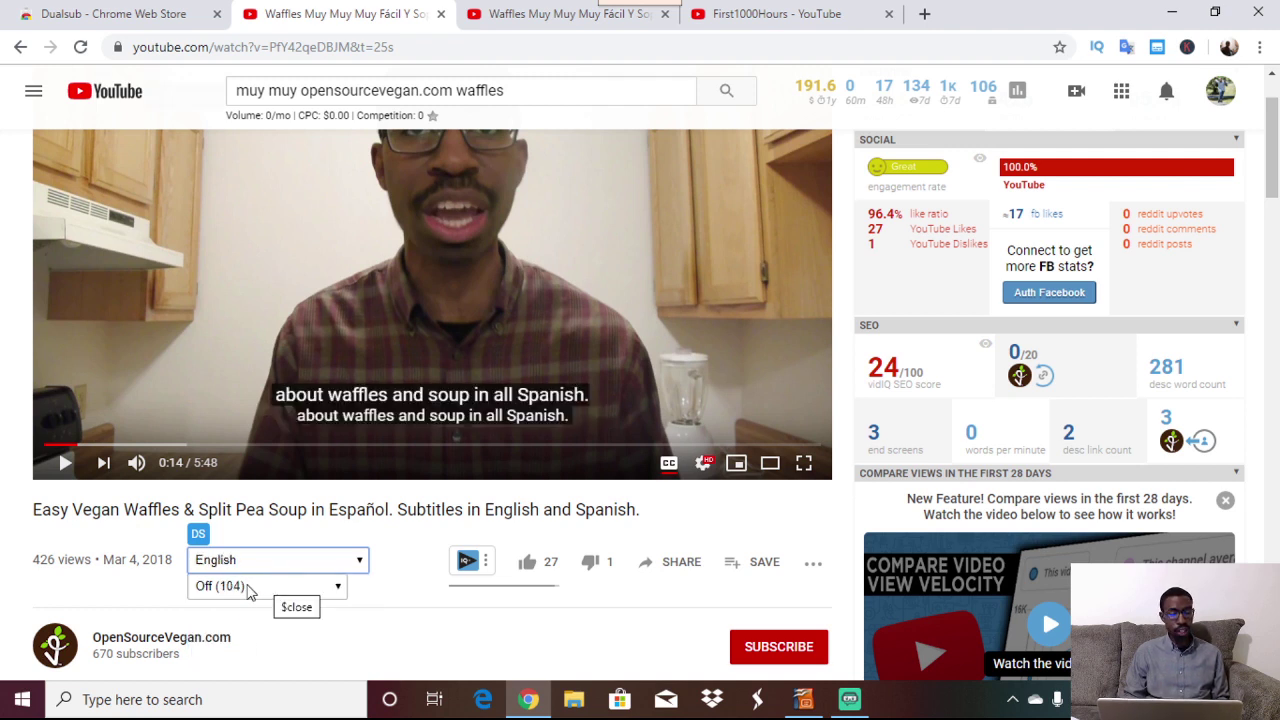
pyautogui.click(241, 585)
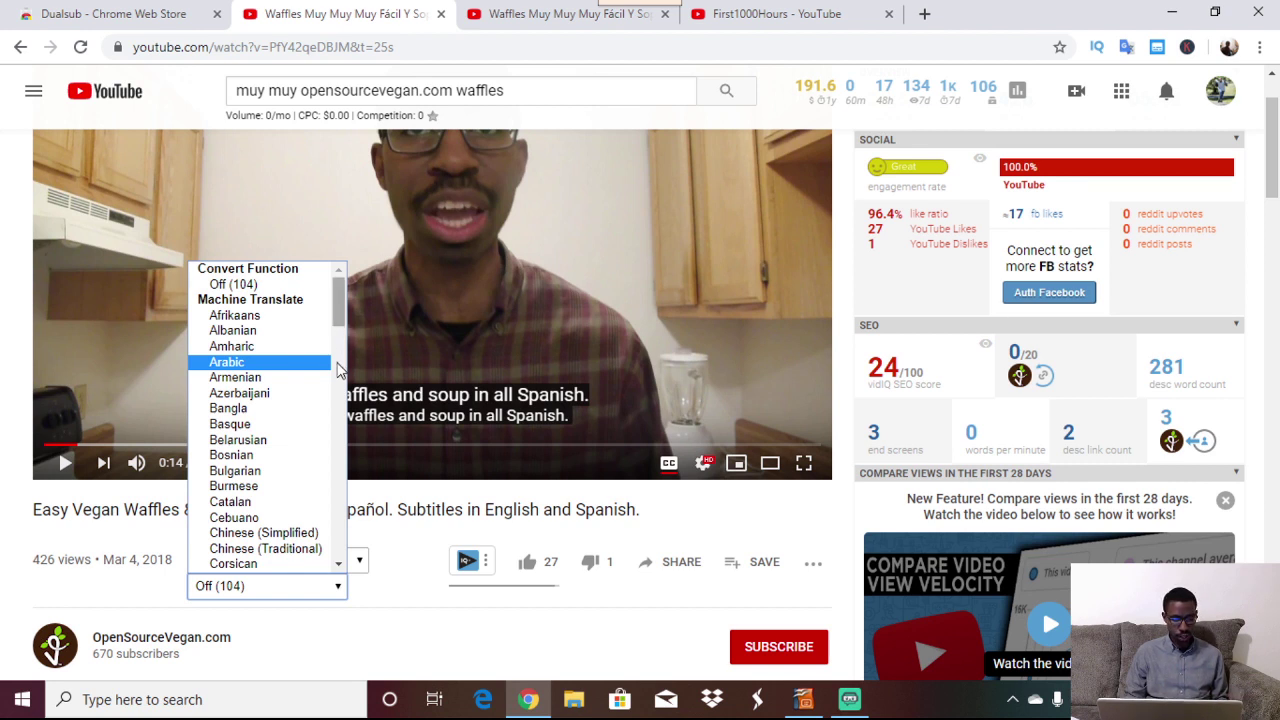
pyautogui.moveTo(338, 370); pyautogui.dragTo(338, 497)
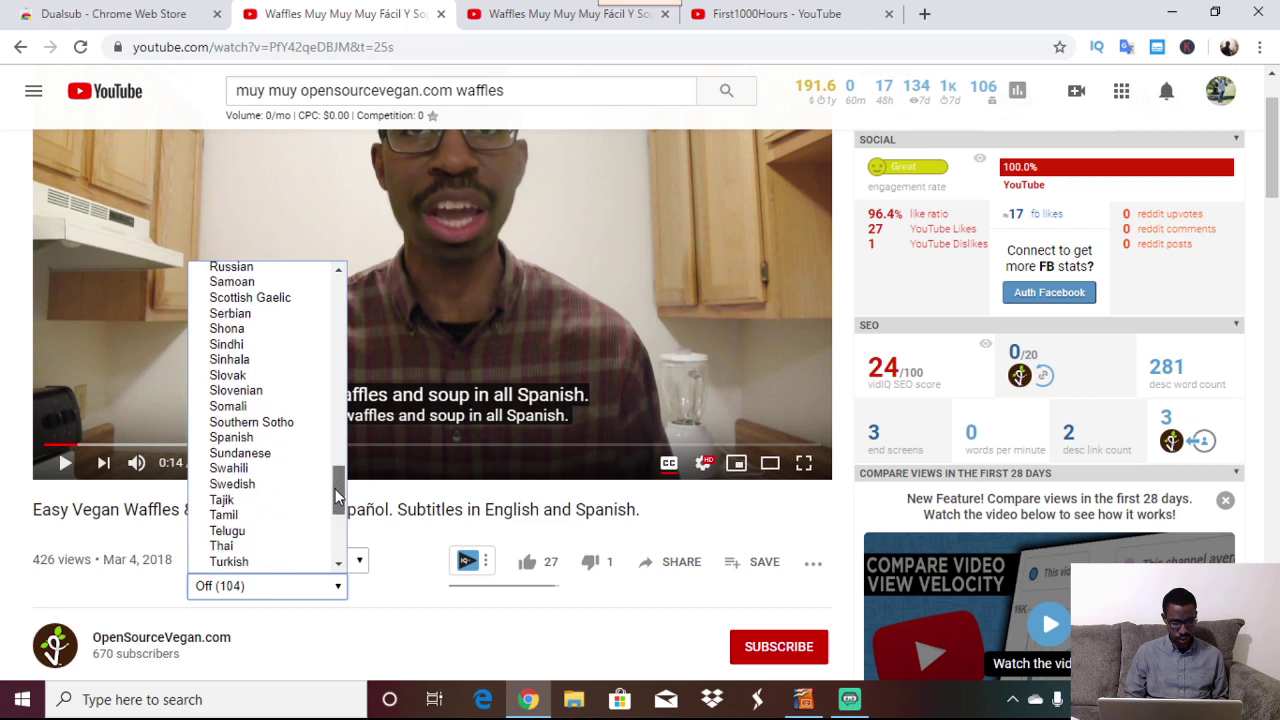
pyautogui.click(270, 437)
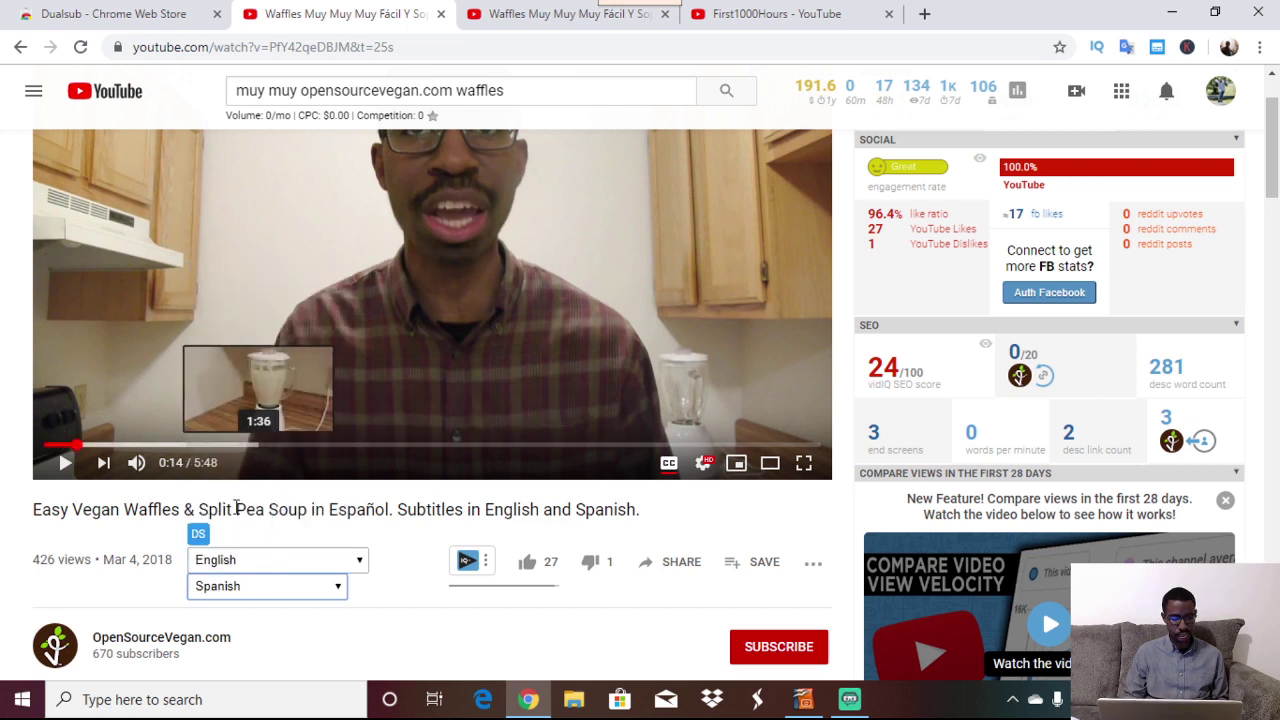
# Play the video to show English and Spanish subtitles together, pausing at 0:17
pyautogui.click(61, 465)
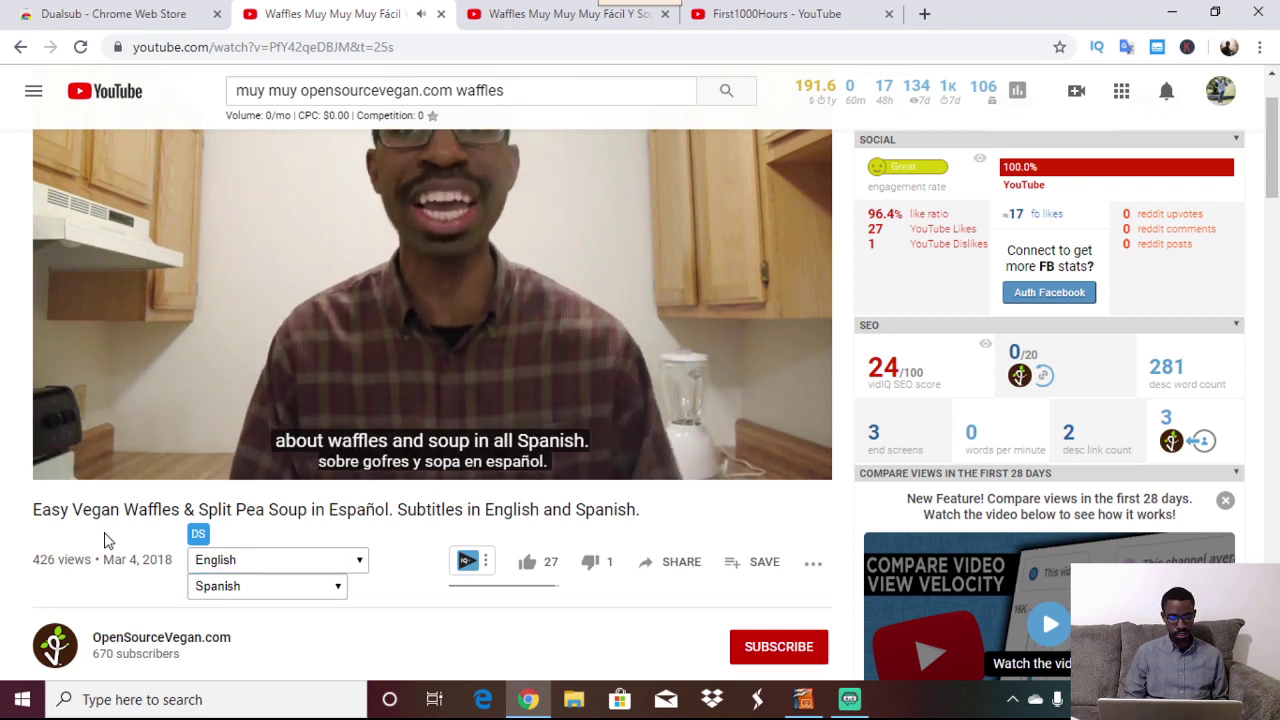
pyautogui.click(62, 462)
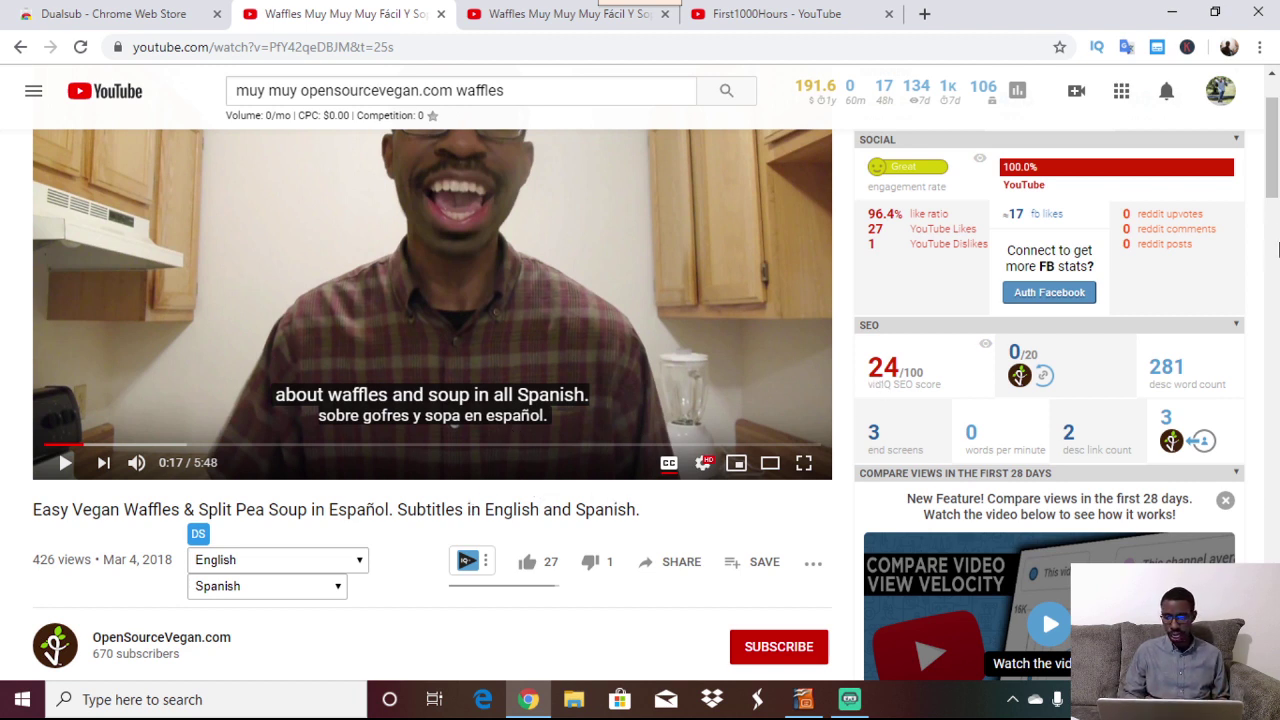
pyautogui.moveTo(1272, 192); pyautogui.dragTo(1270, 168)
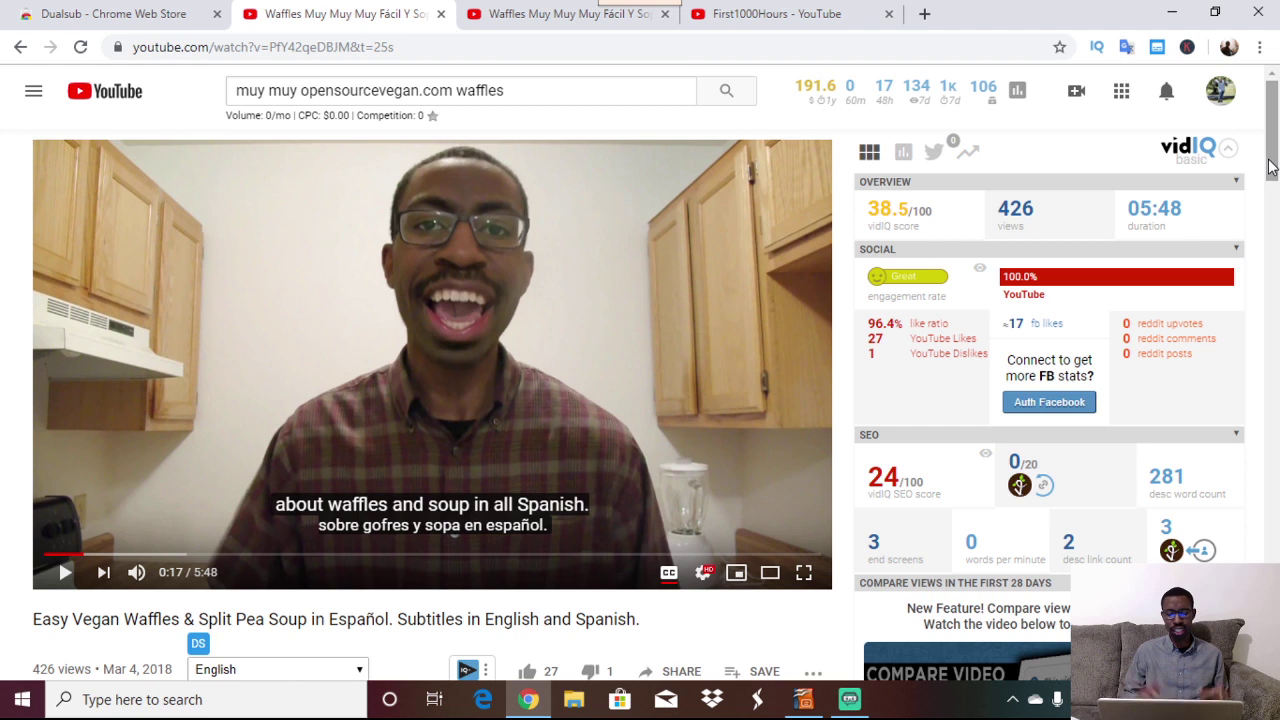